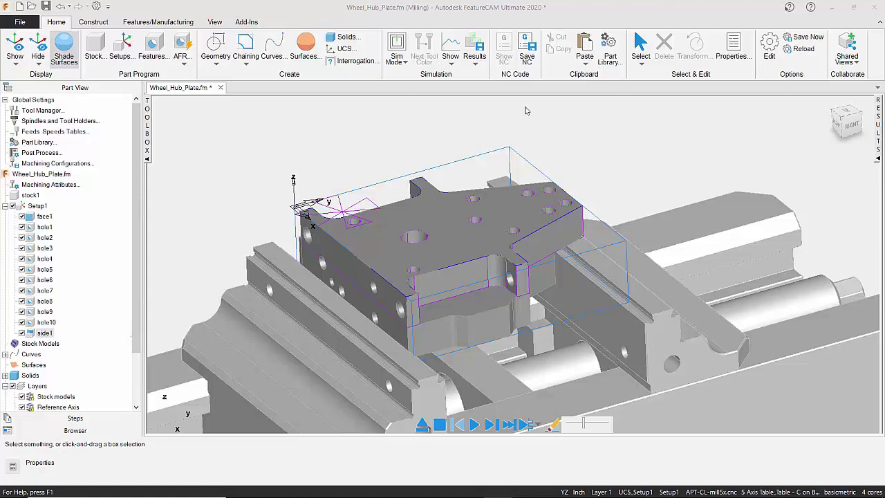
Play the Centerline simulation at increased speed to draw every toolpath over the plate
{"action": "left_click", "coordinate": [397, 61]}
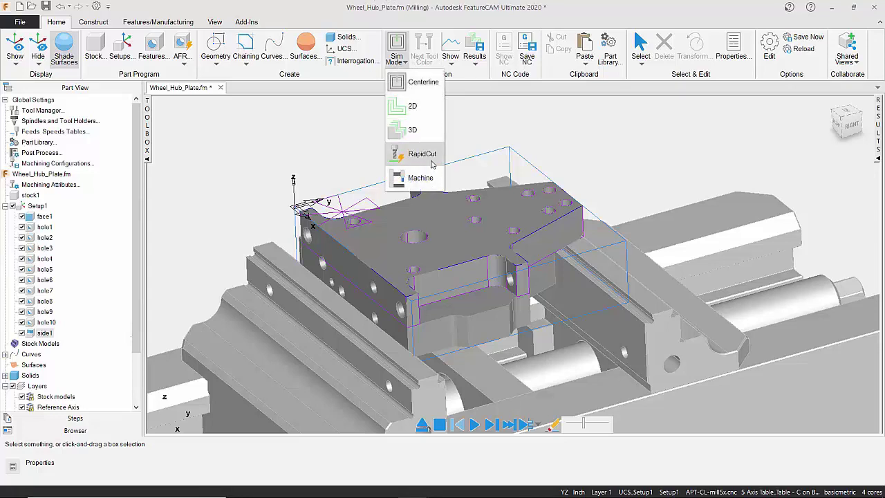
{"action": "left_click", "coordinate": [422, 91]}
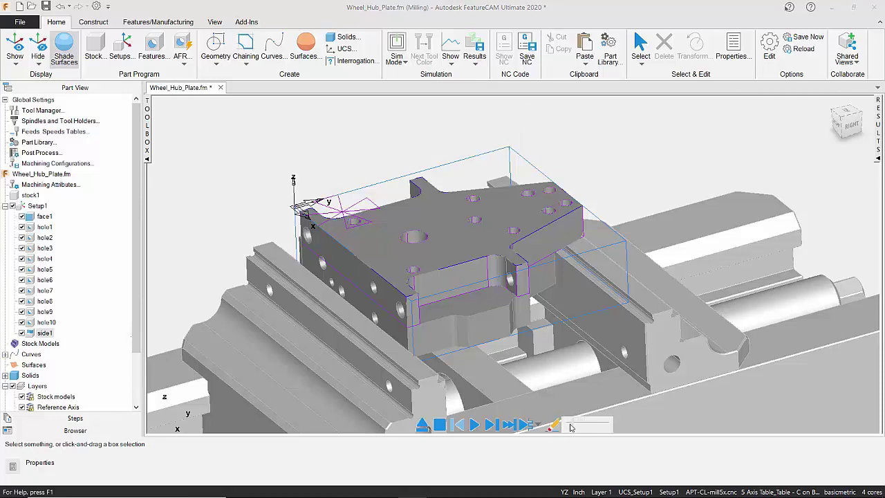
{"action": "left_click", "coordinate": [476, 425]}
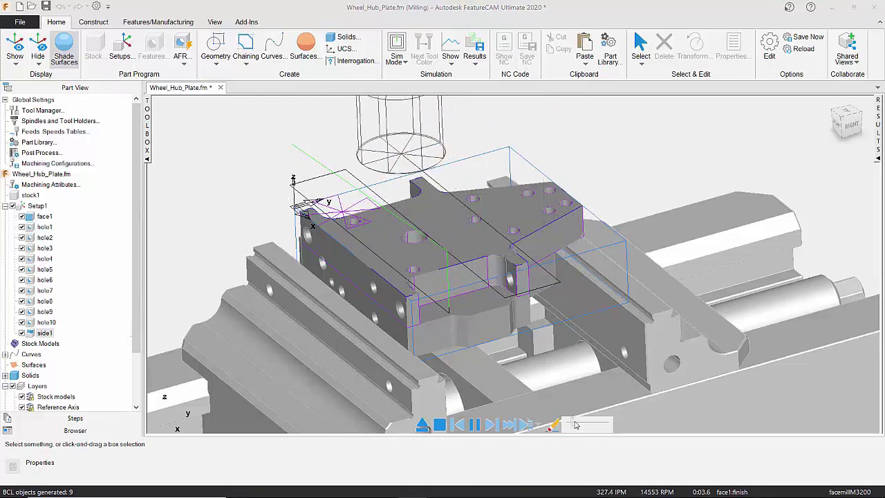
{"action": "left_click_drag", "start_coordinate": [576, 425], "coordinate": [592, 429]}
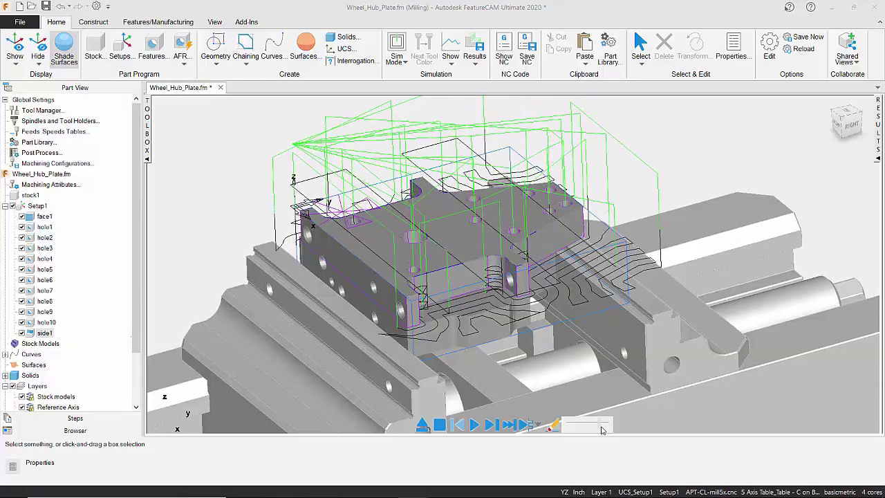
Check the drawn toolpaths from the top, right and isometric views
{"action": "key", "text": "ctrl+t"}
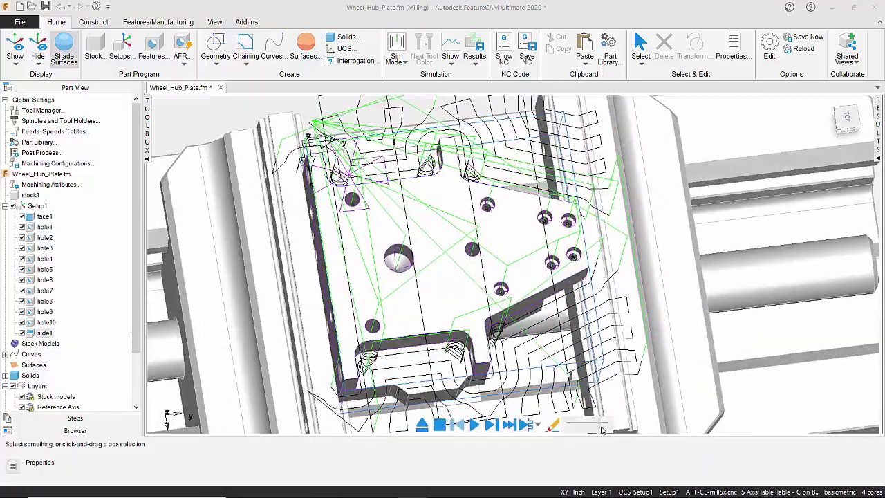
{"action": "key", "text": "ctrl+r"}
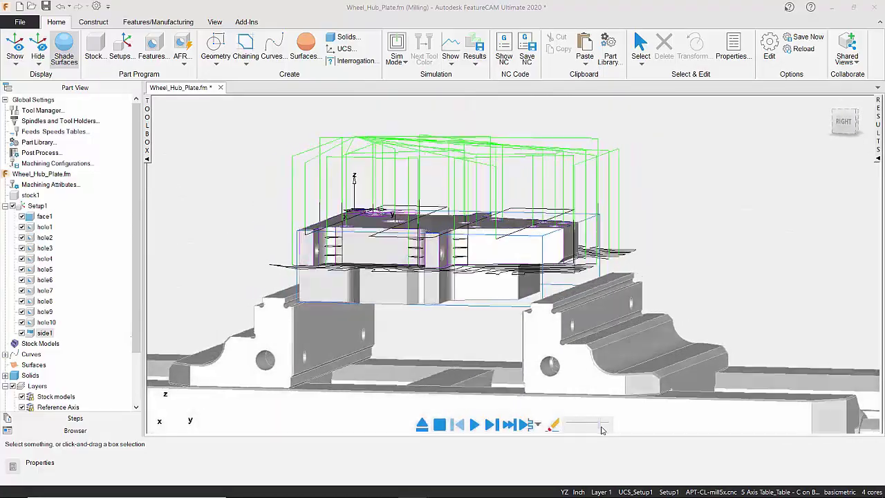
{"action": "key", "text": "ctrl+i"}
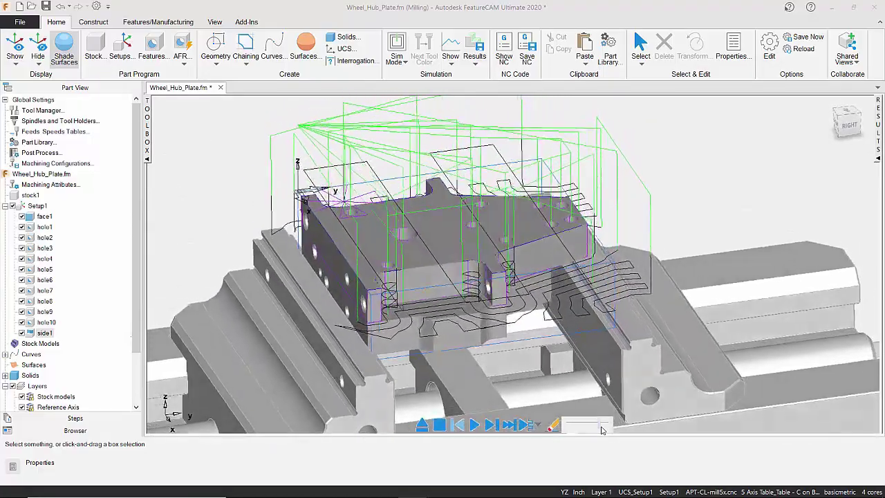
Switch Sim Mode to 3D and play the material-removal simulation on the plate stock
{"action": "left_click", "coordinate": [401, 62]}
{"action": "left_click", "coordinate": [413, 132]}
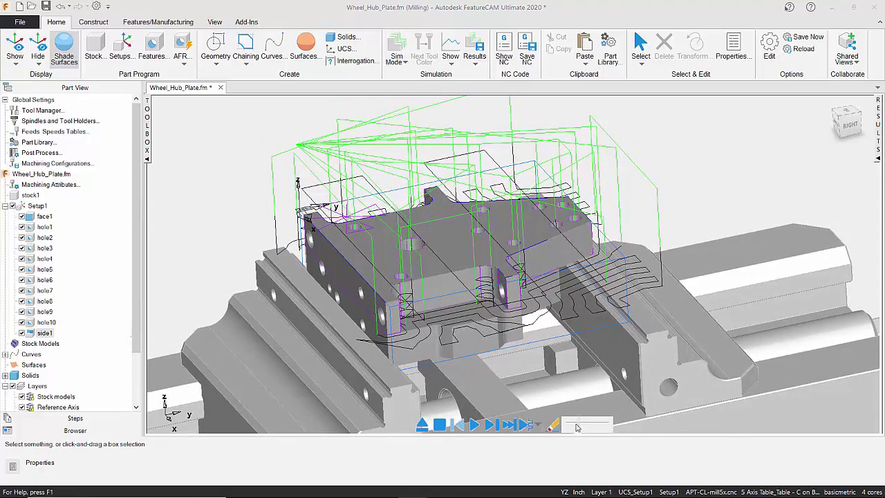
{"action": "left_click", "coordinate": [474, 425]}
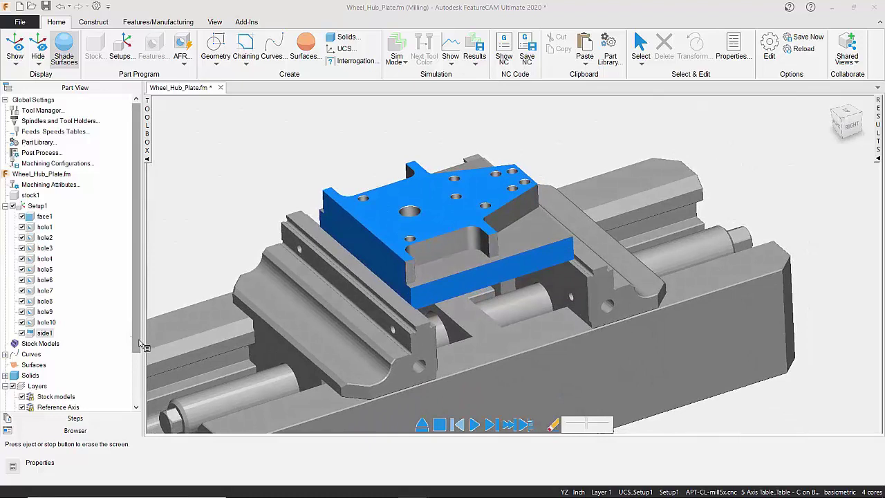
In the Part View tree's Solids group, set solid1 as the Part Compare Target
{"action": "left_click", "coordinate": [44, 332]}
{"action": "scroll", "coordinate": [44, 333], "scroll_direction": "down", "scroll_amount": 2}
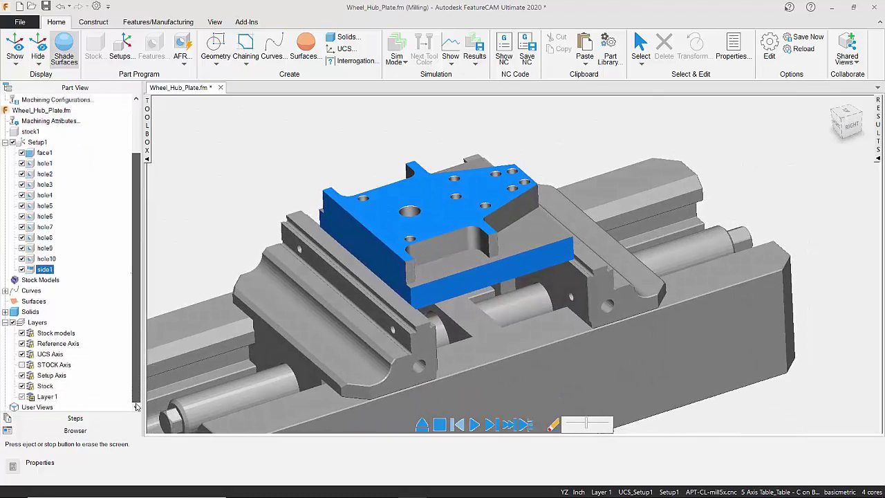
{"action": "left_click", "coordinate": [5, 312]}
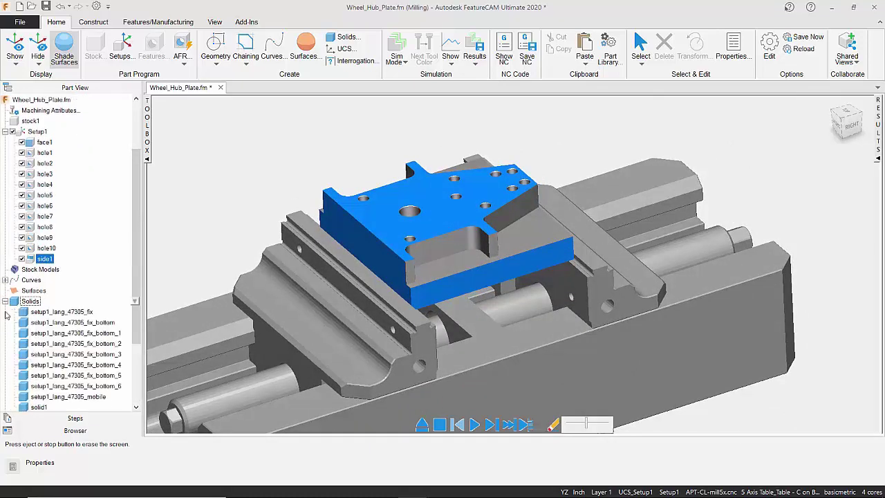
{"action": "left_click", "coordinate": [40, 408]}
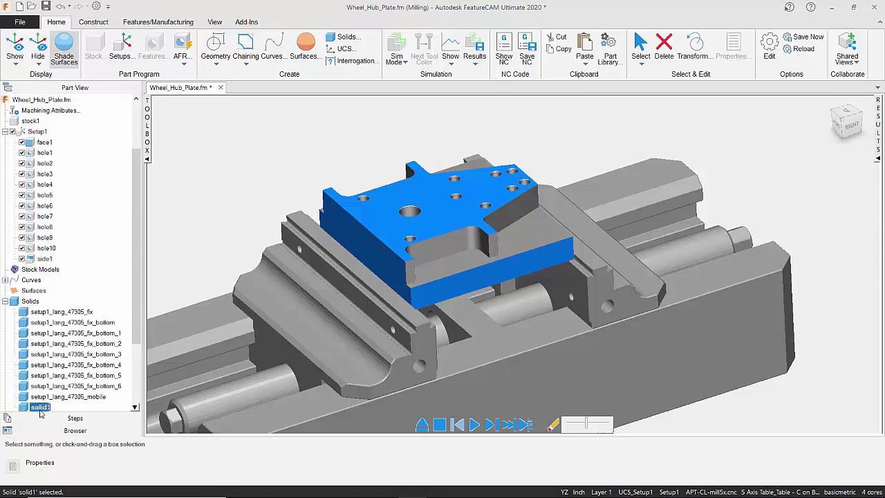
{"action": "right_click", "coordinate": [39, 407]}
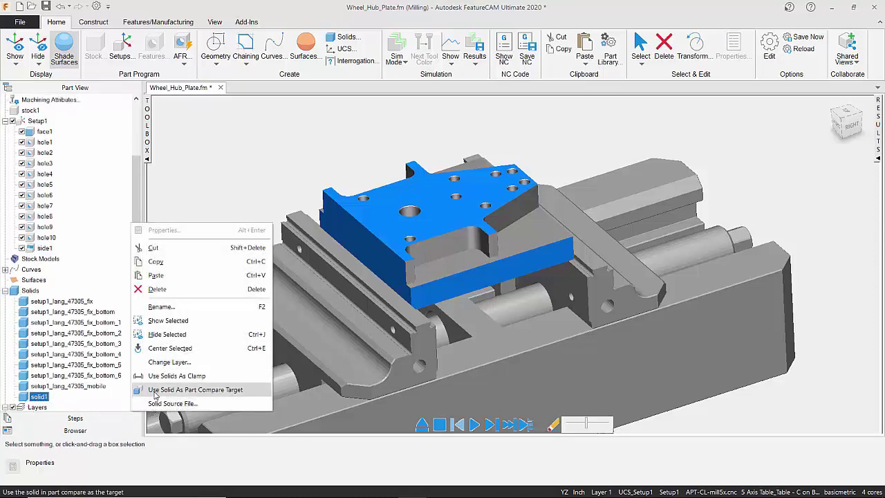
{"action": "left_click", "coordinate": [194, 390]}
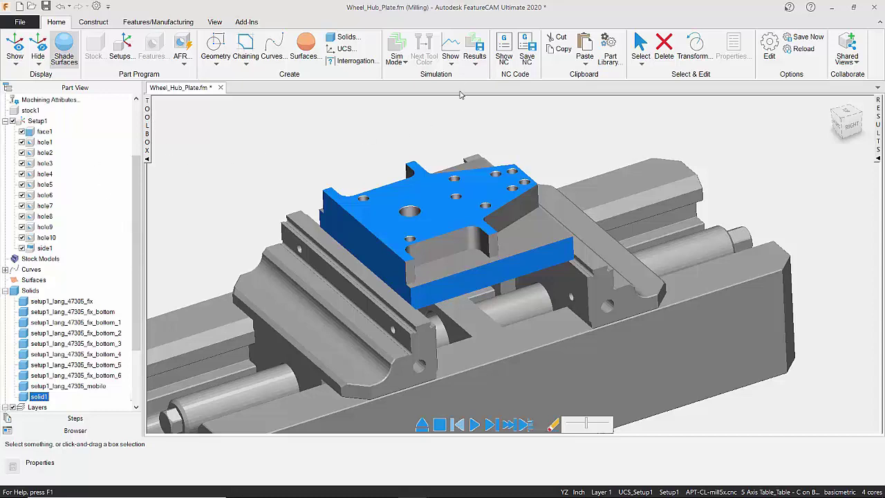
Show Part Compare on the simulated plate and zoom in to inspect it
{"action": "left_click", "coordinate": [453, 64]}
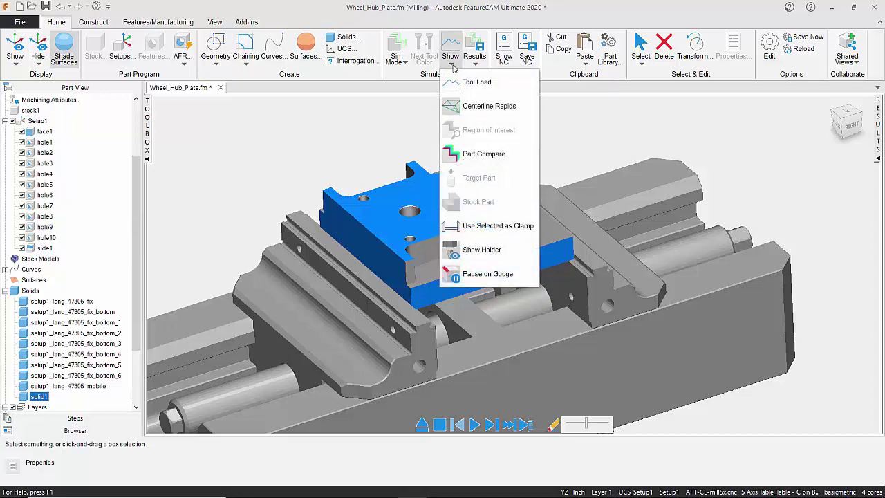
{"action": "left_click", "coordinate": [477, 155]}
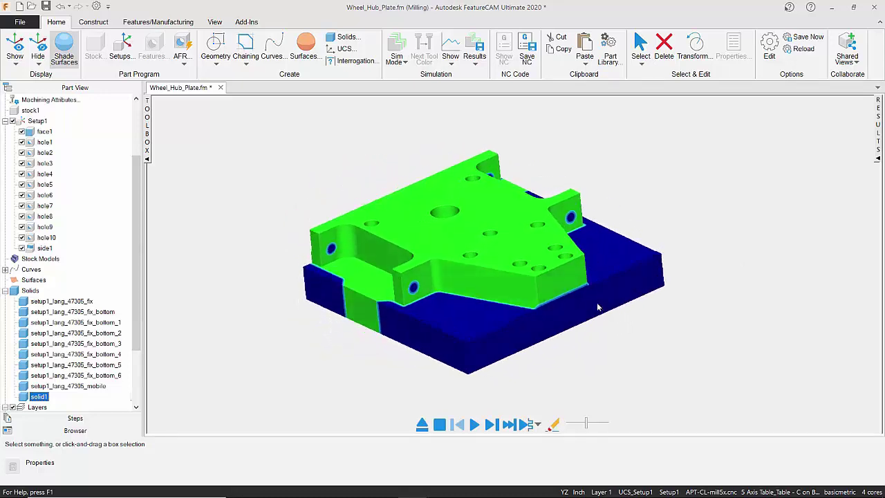
{"action": "scroll", "coordinate": [408, 307], "scroll_direction": "up", "scroll_amount": 5}
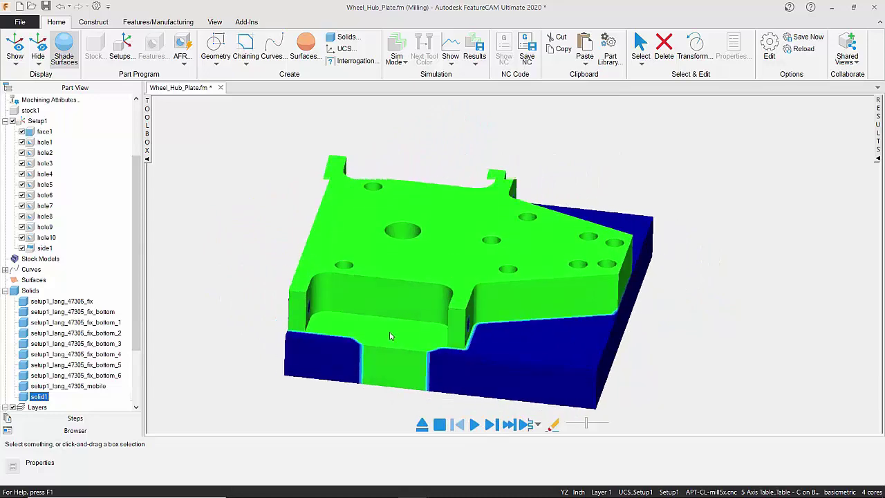
Restart the 3D simulation at higher speed and display the Op List in Results
{"action": "left_click", "coordinate": [440, 424]}
{"action": "left_click", "coordinate": [475, 425]}
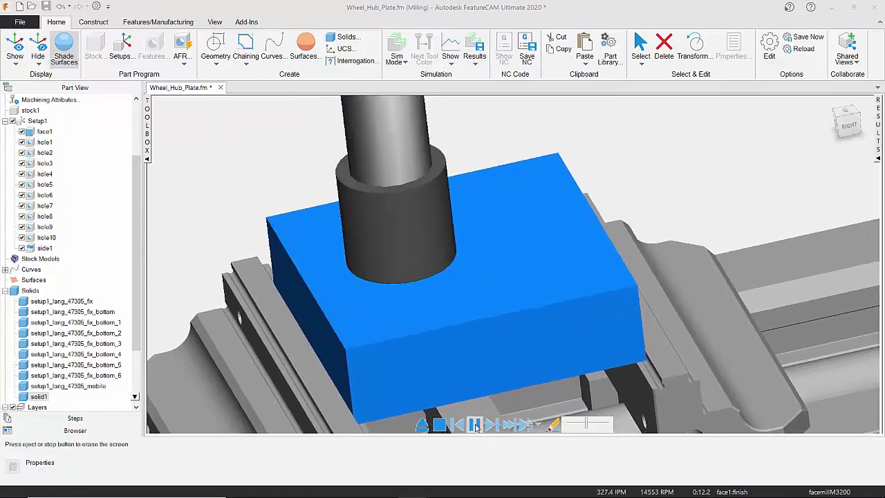
{"action": "left_click_drag", "start_coordinate": [586, 424], "coordinate": [606, 429]}
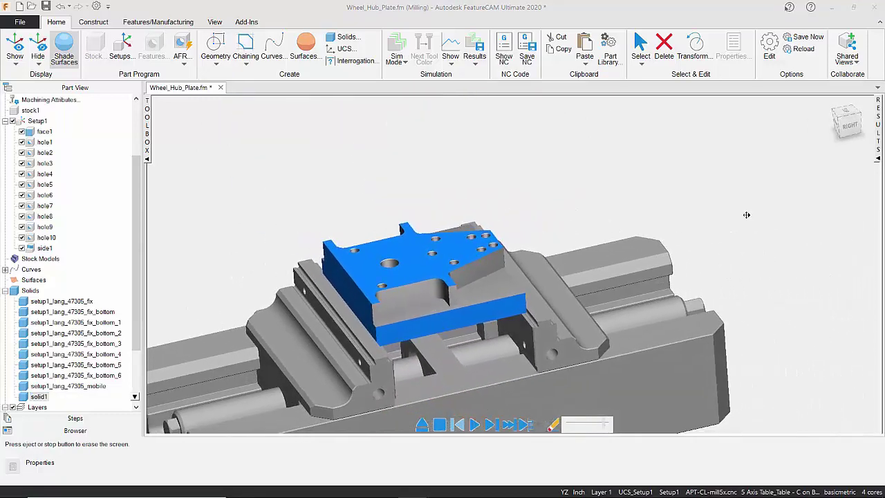
{"action": "left_click", "coordinate": [878, 160]}
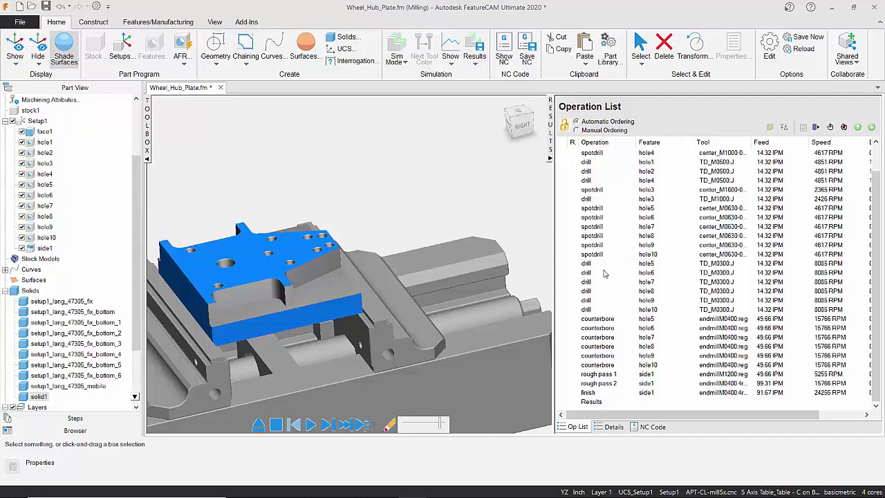
Review the widened manufacturing Details sheet and the Tool List
{"action": "left_click", "coordinate": [611, 426]}
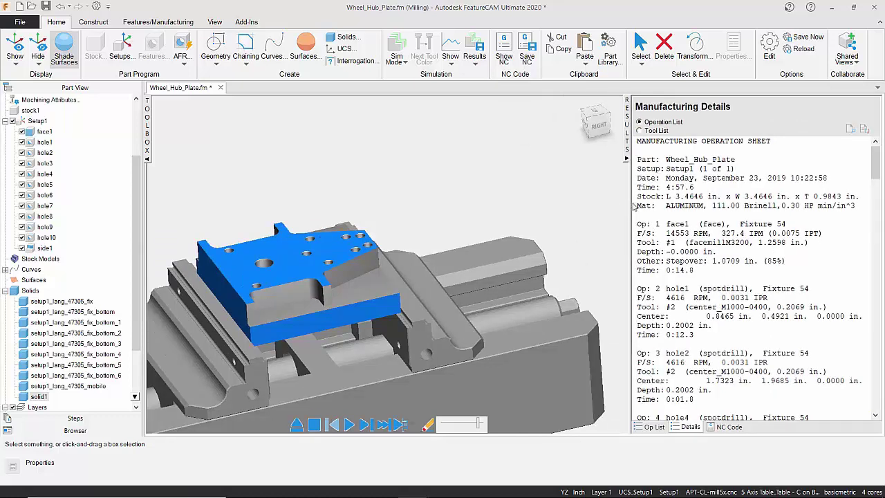
{"action": "left_click_drag", "start_coordinate": [633, 206], "coordinate": [524, 212]}
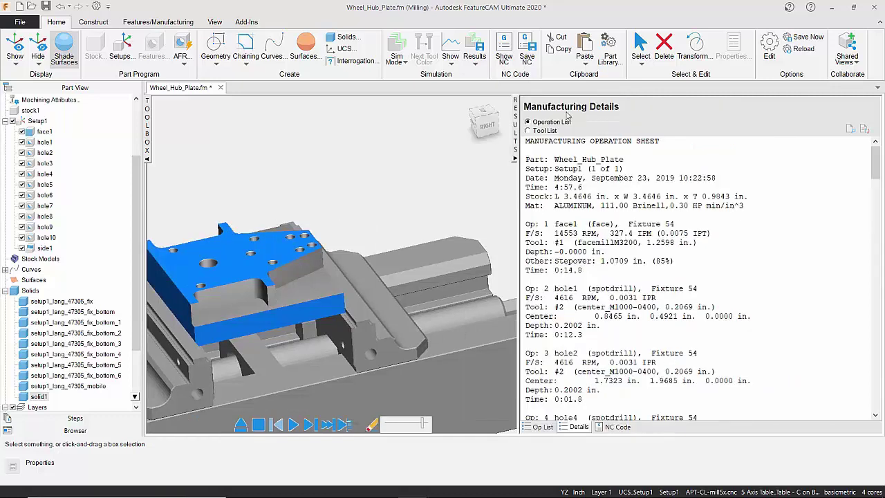
{"action": "left_click", "coordinate": [528, 130]}
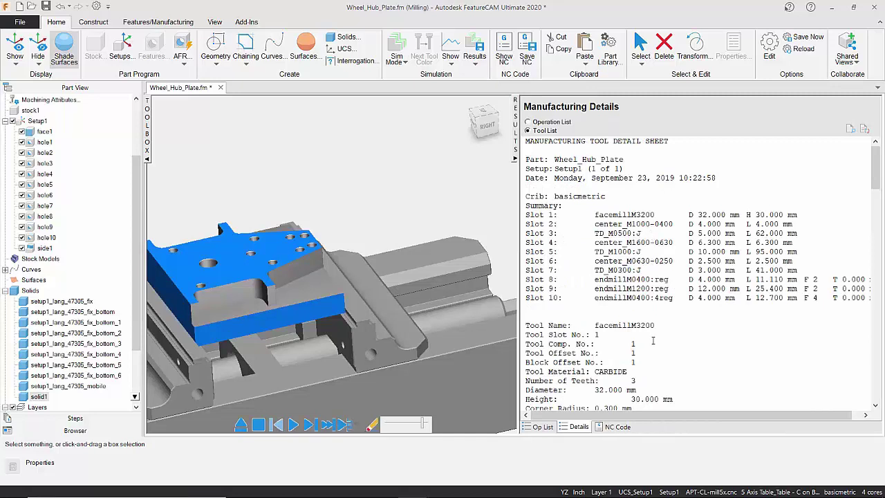
Inspect the NC Code, cancel the Save NC dialog, and close the Results panel
{"action": "left_click", "coordinate": [622, 428]}
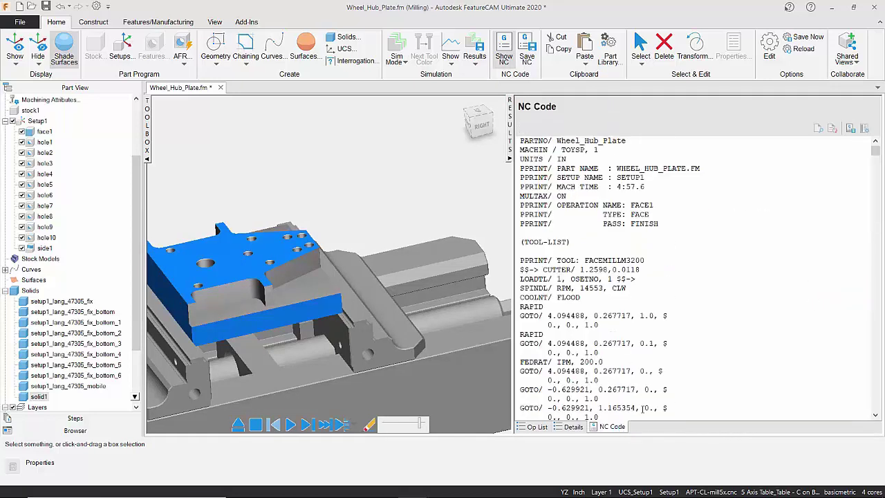
{"action": "left_click_drag", "start_coordinate": [874, 153], "coordinate": [876, 249]}
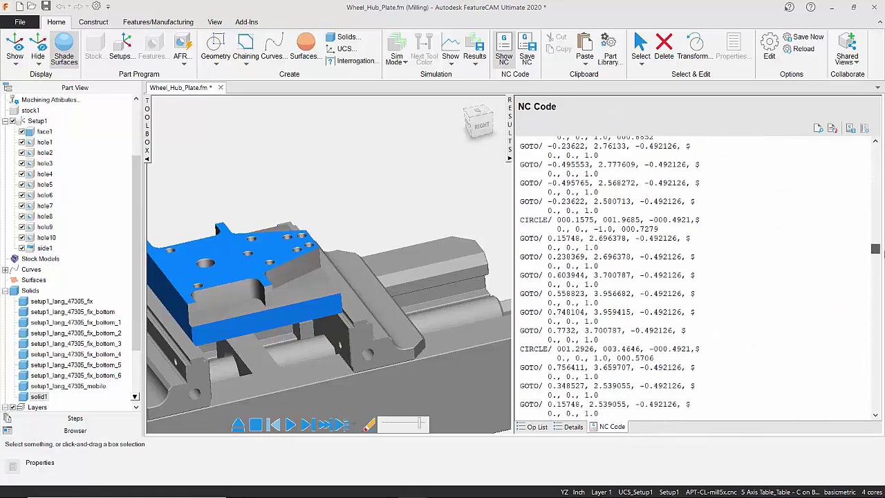
{"action": "left_click", "coordinate": [851, 129]}
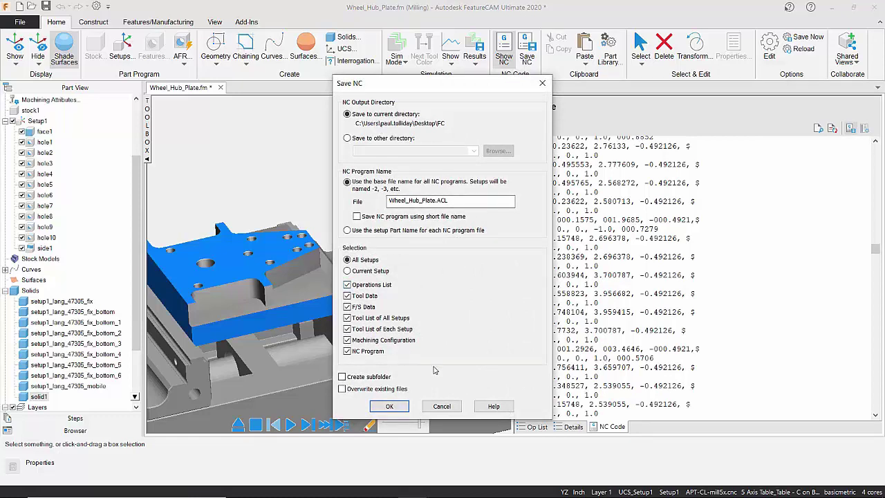
{"action": "left_click", "coordinate": [442, 406]}
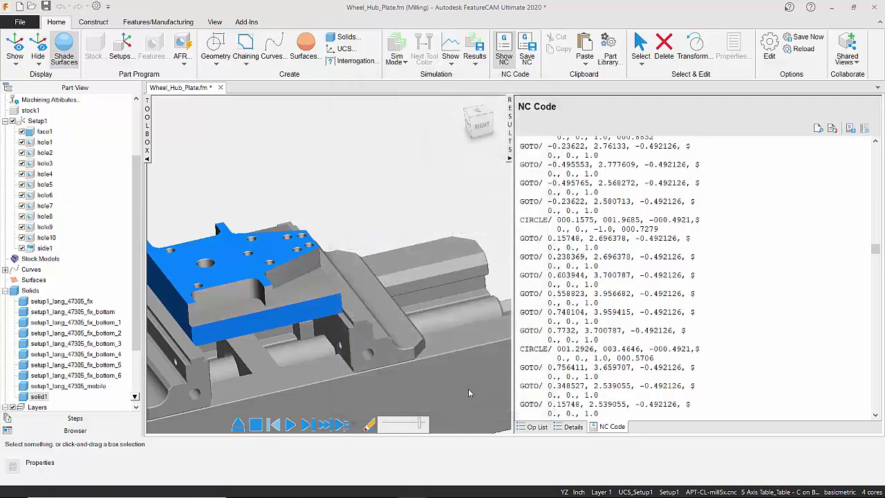
{"action": "left_click", "coordinate": [509, 159]}
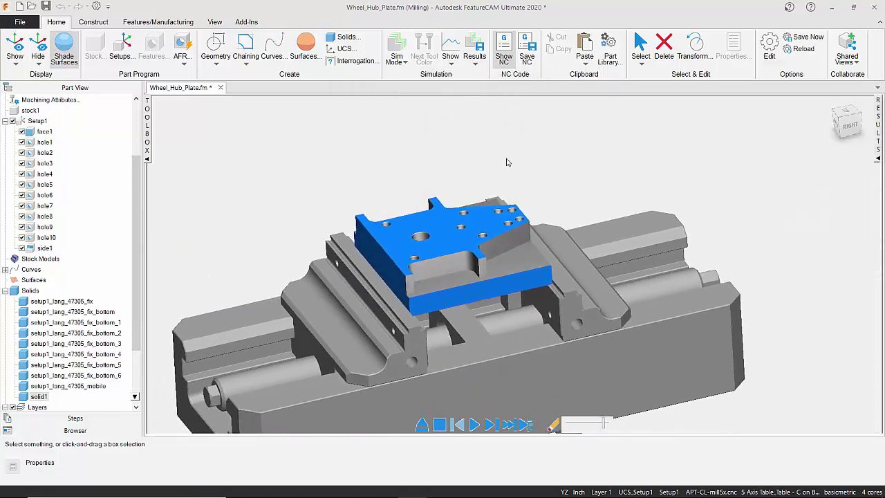